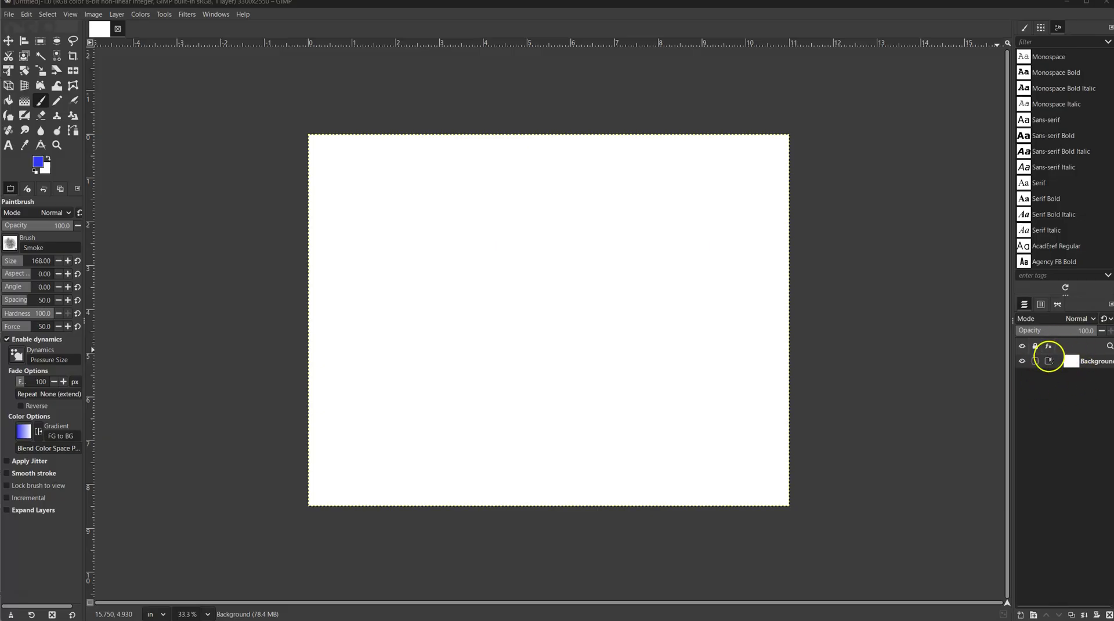
# Step: Switch to the Chrome browser and go to google.com
pyautogui.moveTo(1112, 279); pyautogui.dragTo(77, 11)
pyautogui.click(180, 34)
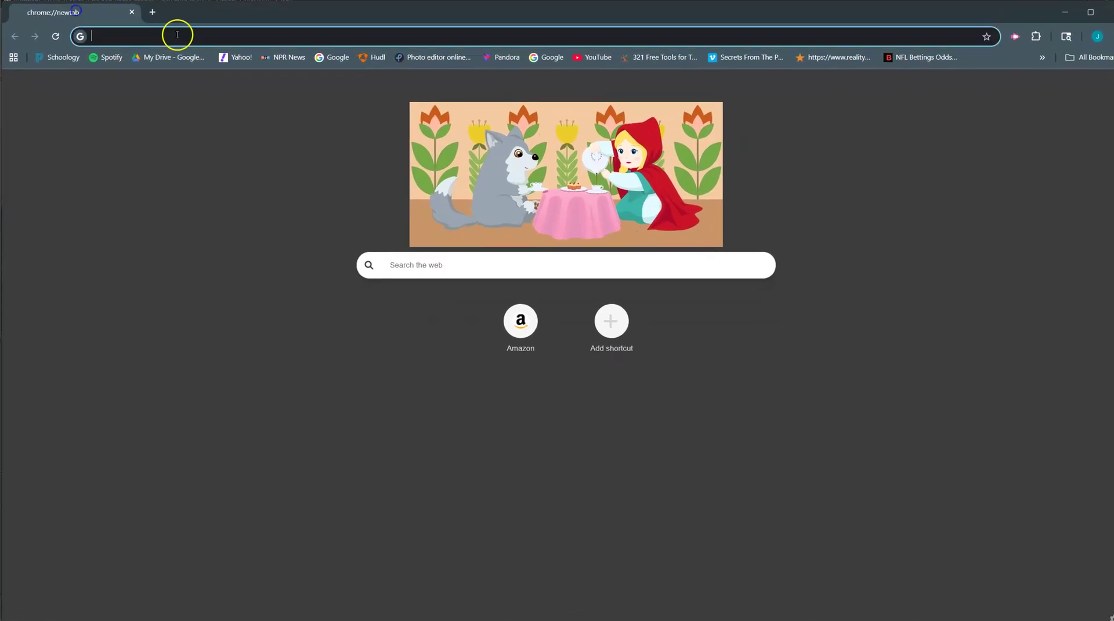
pyautogui.write('goog')
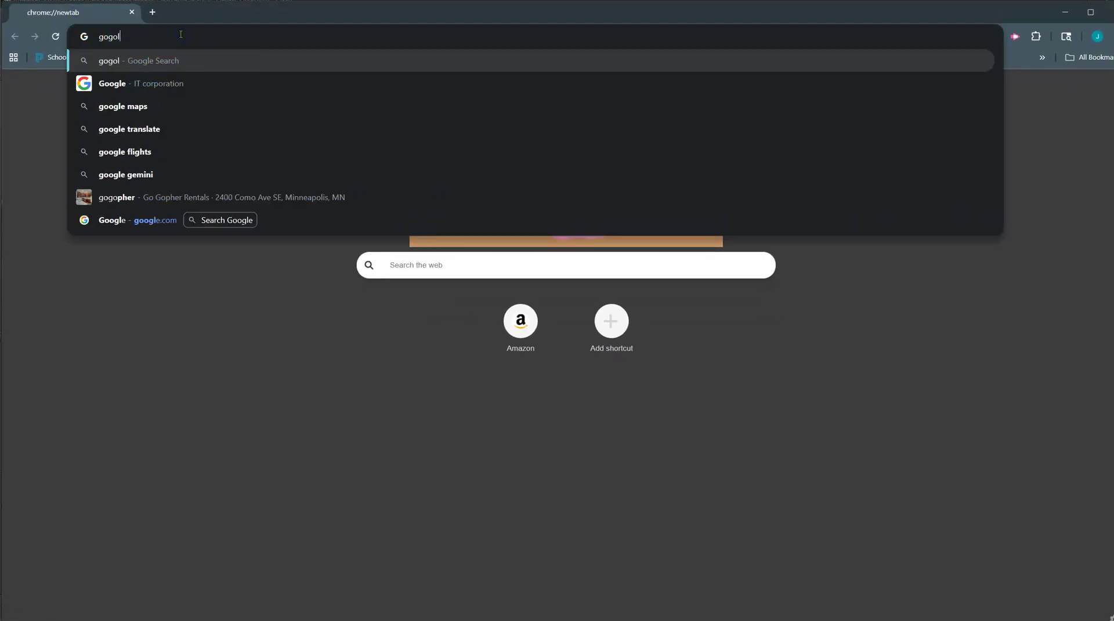
pyautogui.write('le.com')
pyautogui.press('Return')
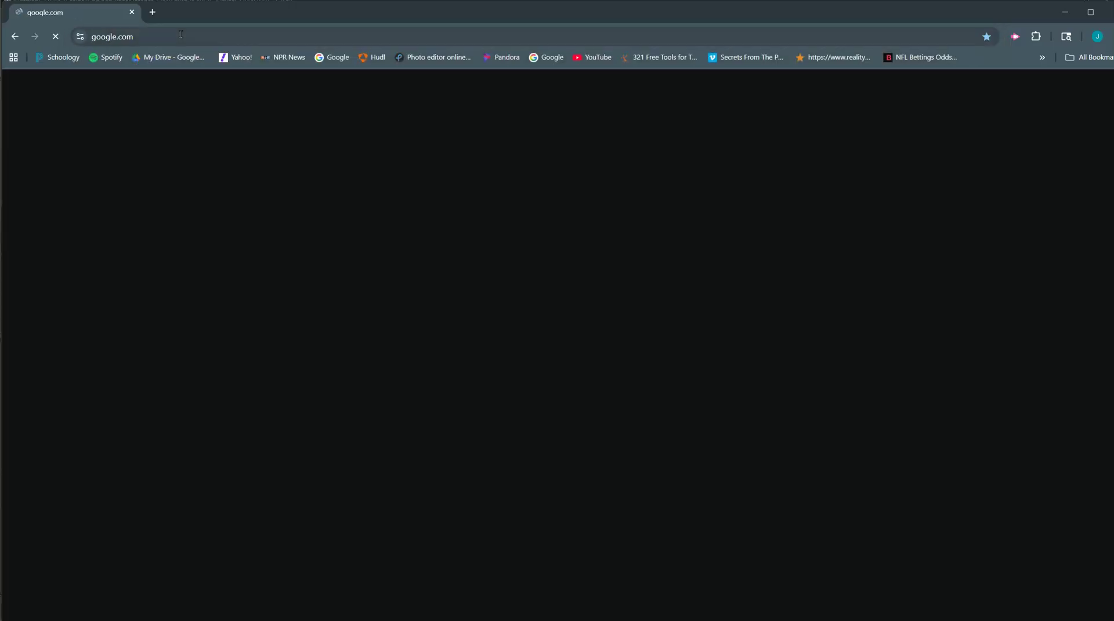
# Step: Search Google for "basketball" and show the image results
pyautogui.click(570, 286)
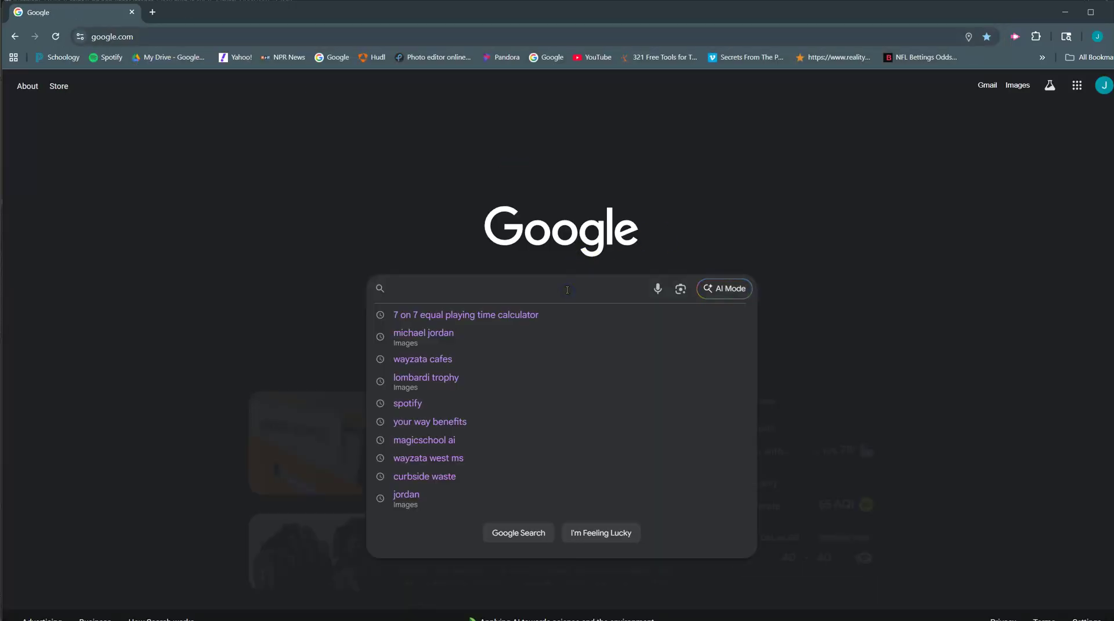
pyautogui.write('bask')
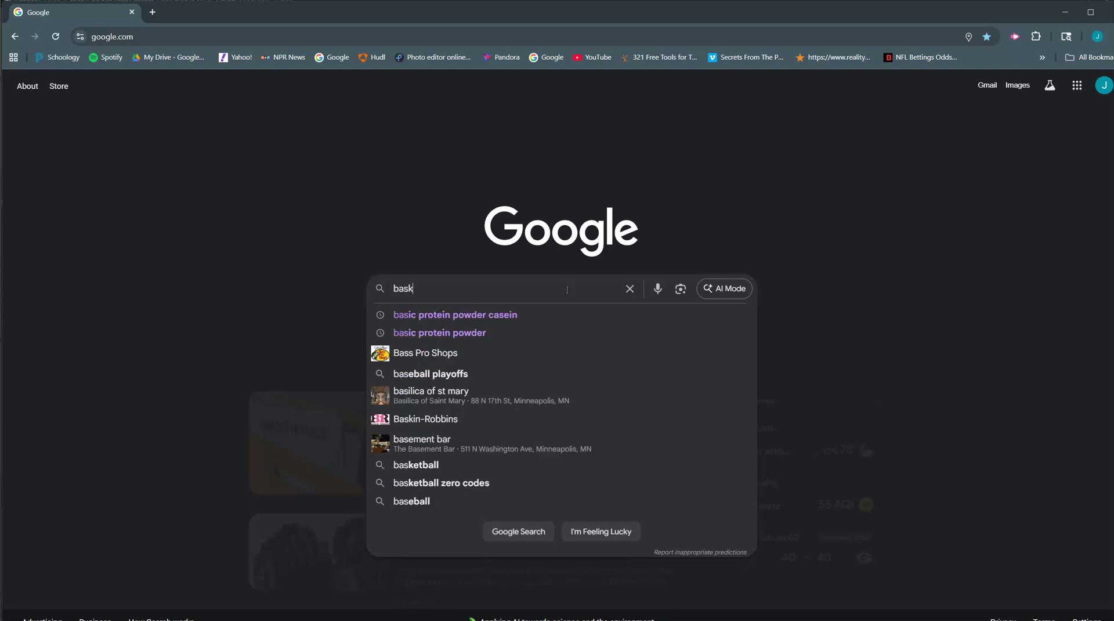
pyautogui.write('etball')
pyautogui.press('Return')
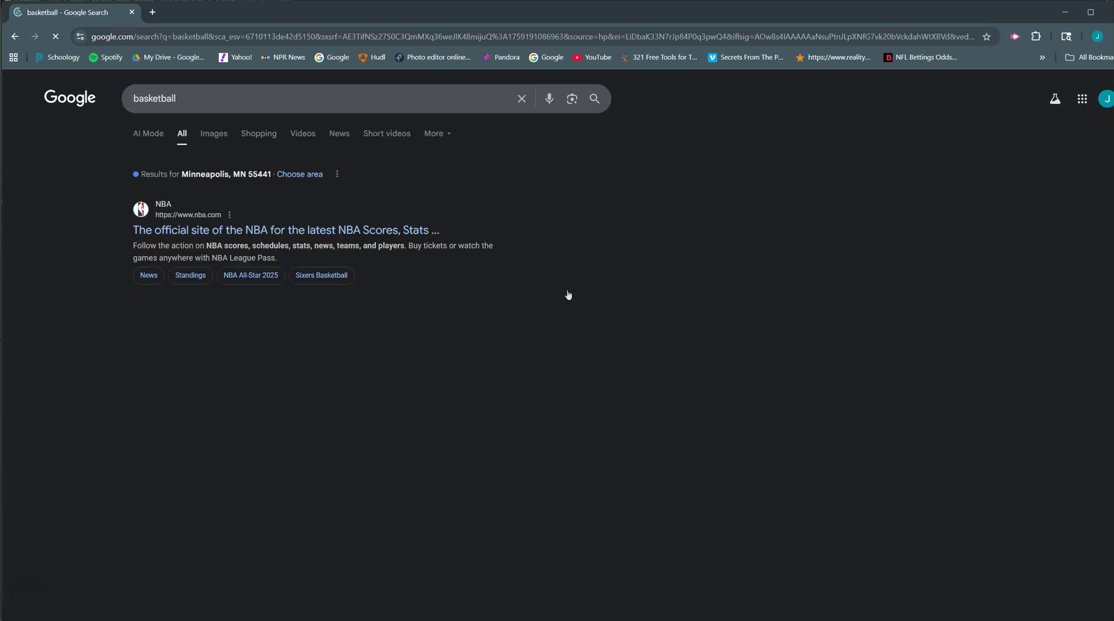
pyautogui.click(212, 135)
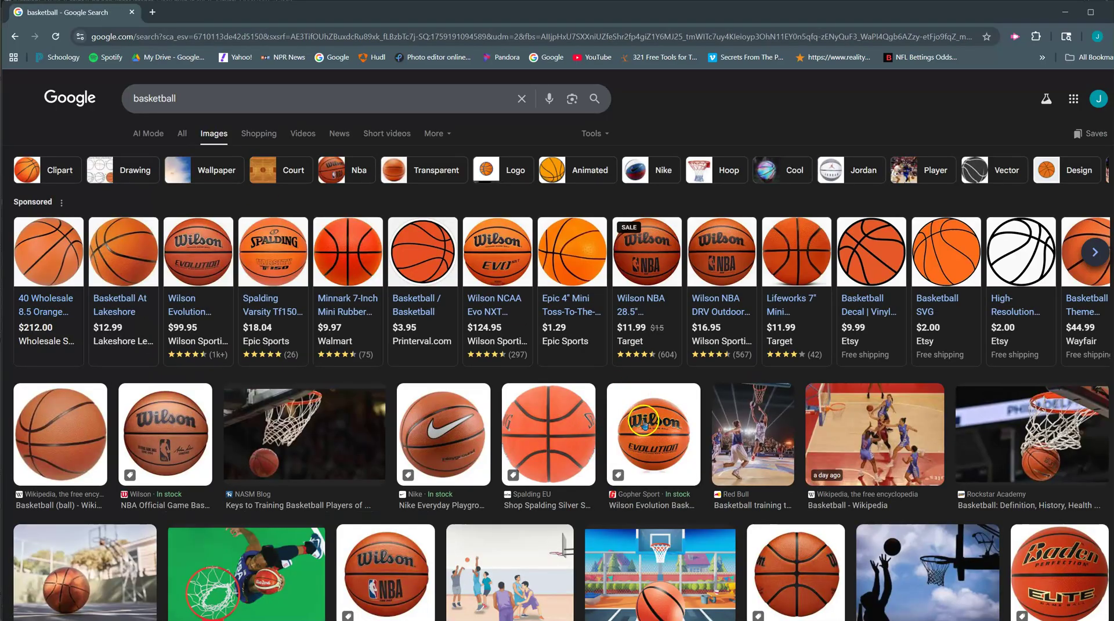
# Step: Browse the basketball image results, open the Athletes Unlimited photo of a ball on a court floor, and copy the image
pyautogui.scroll(-2, 670, 413)
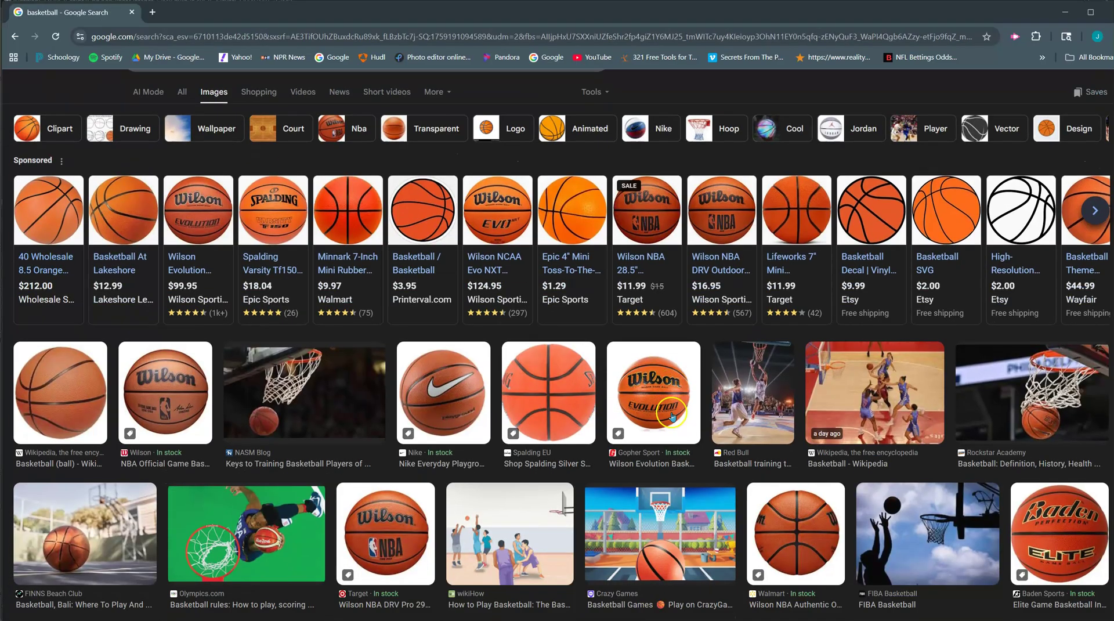
pyautogui.scroll(-3, 671, 413)
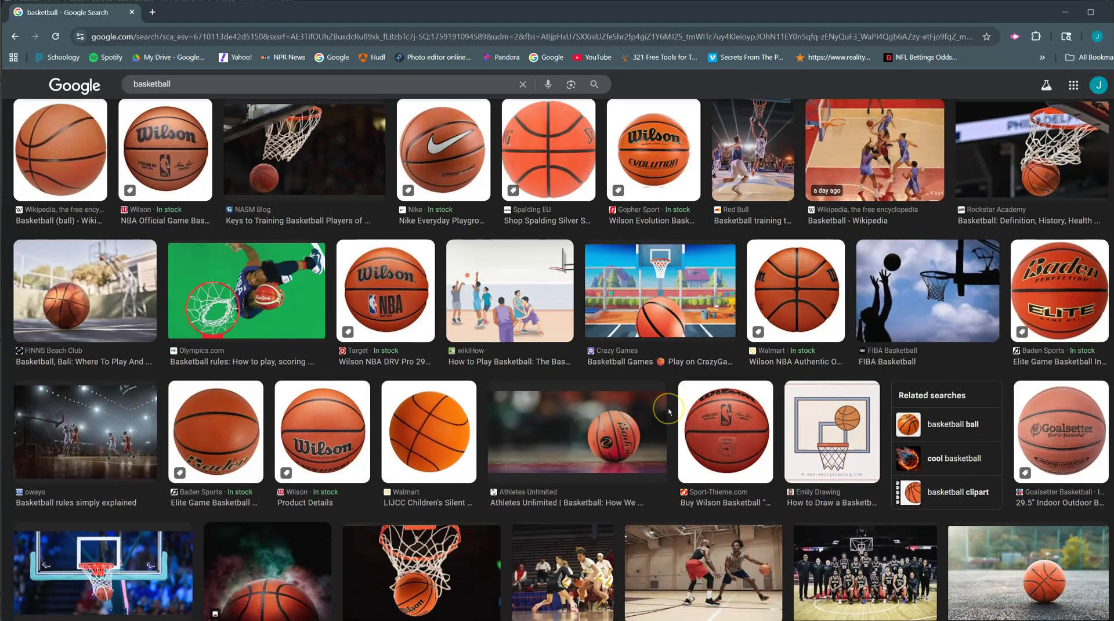
pyautogui.scroll(-1, 669, 412)
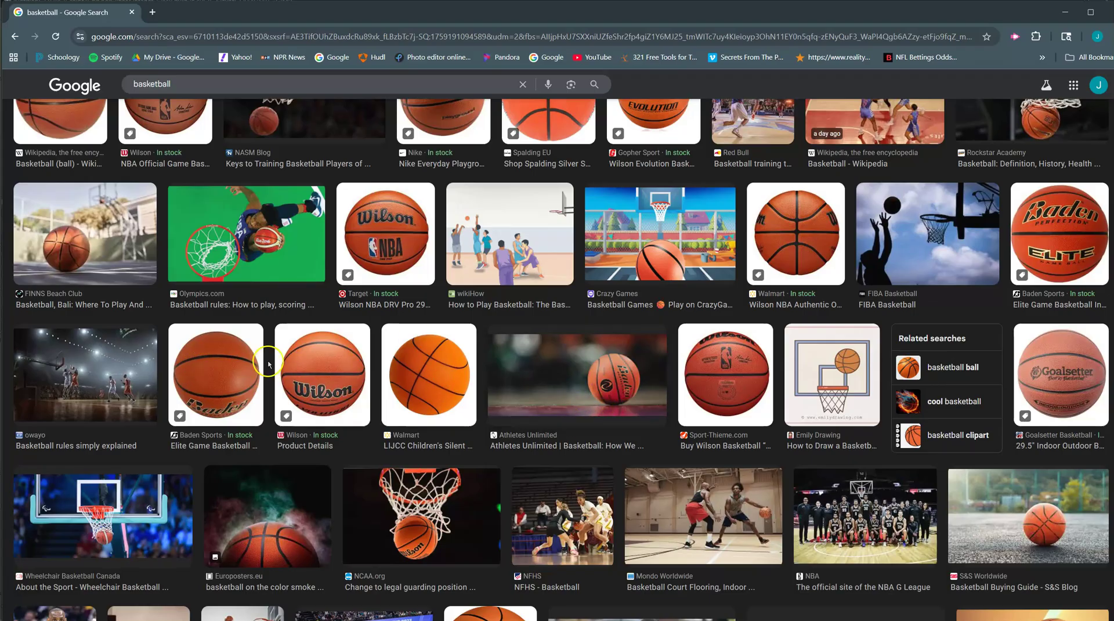
pyautogui.scroll(-4, 702, 365)
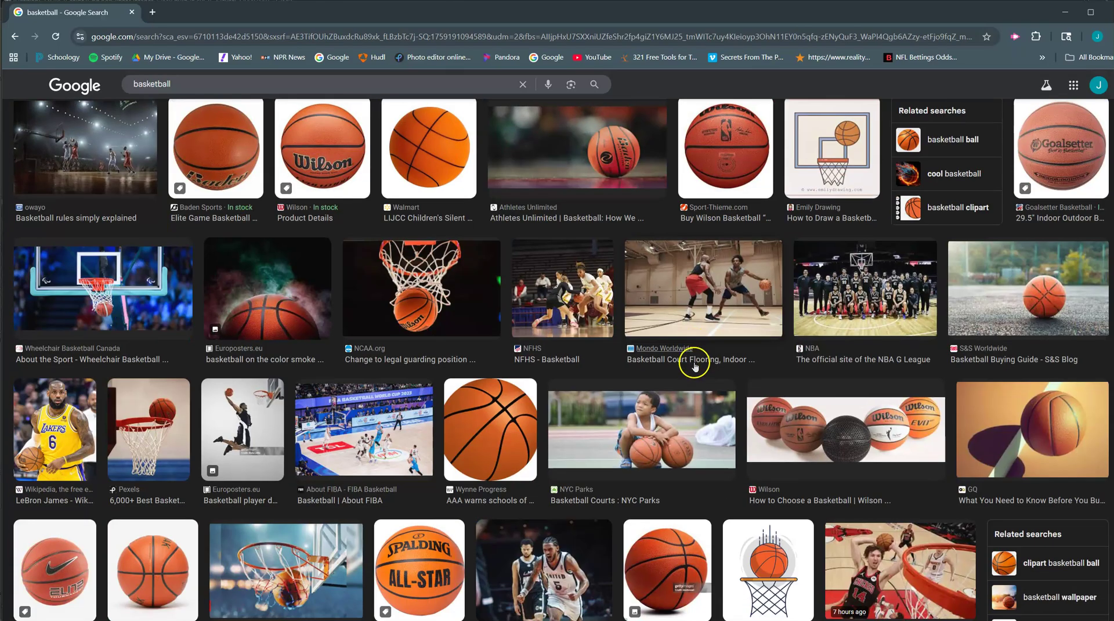
pyautogui.scroll(-5, 694, 365)
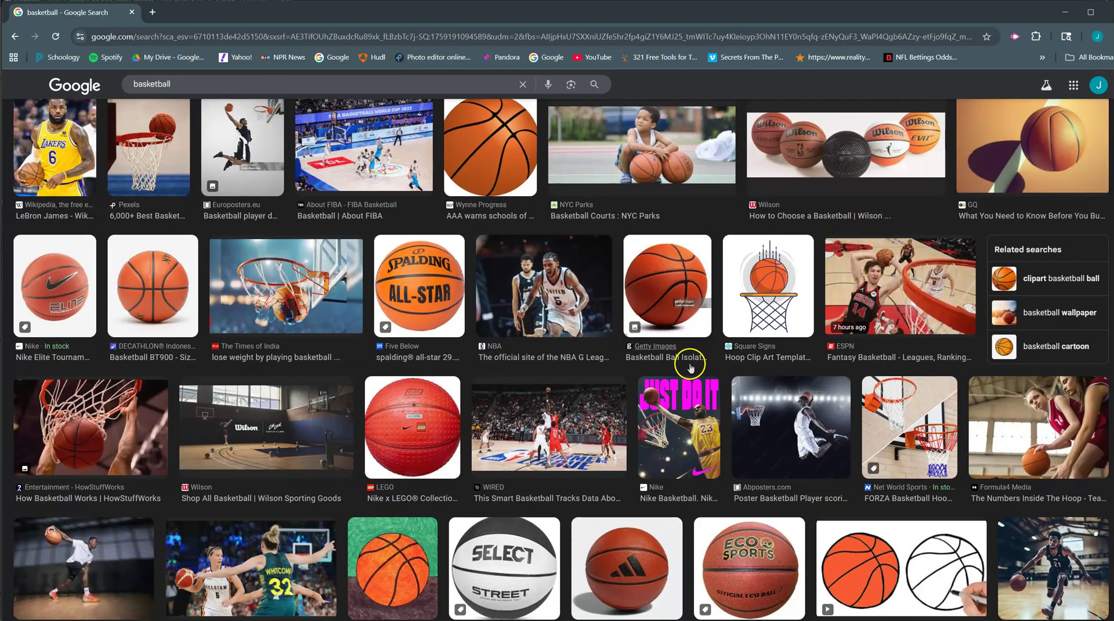
pyautogui.scroll(-4, 689, 365)
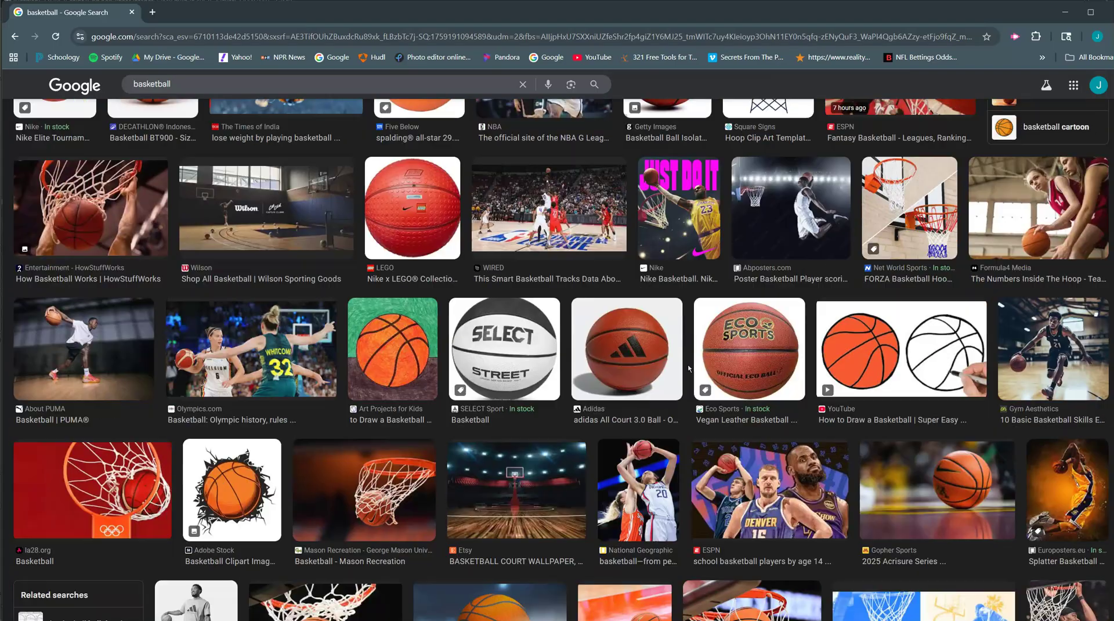
pyautogui.scroll(-5, 655, 387)
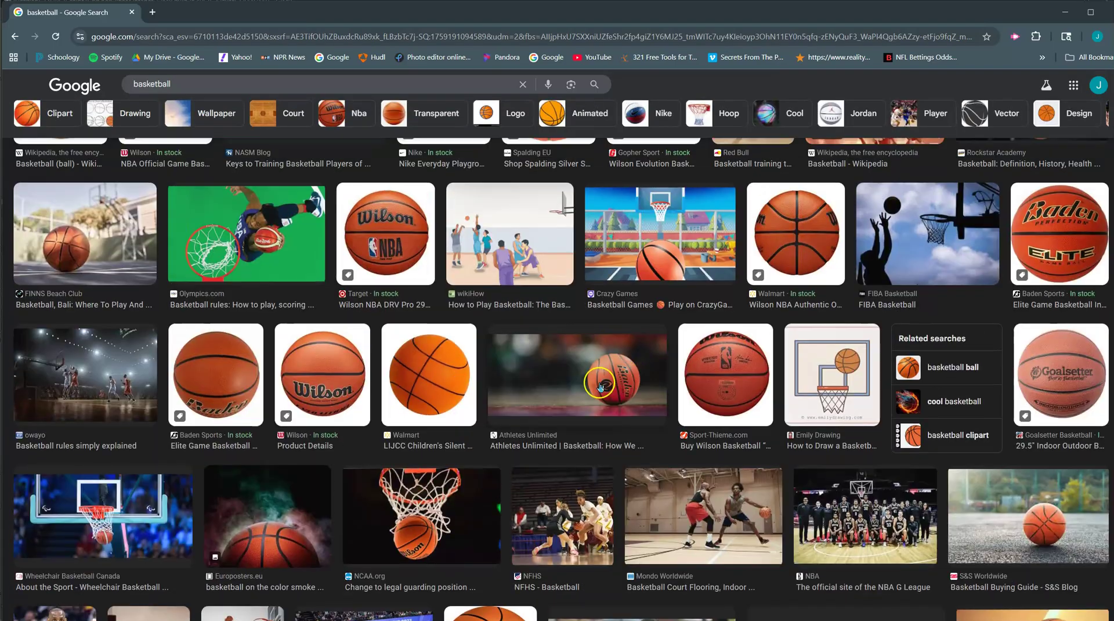
pyautogui.click(599, 386)
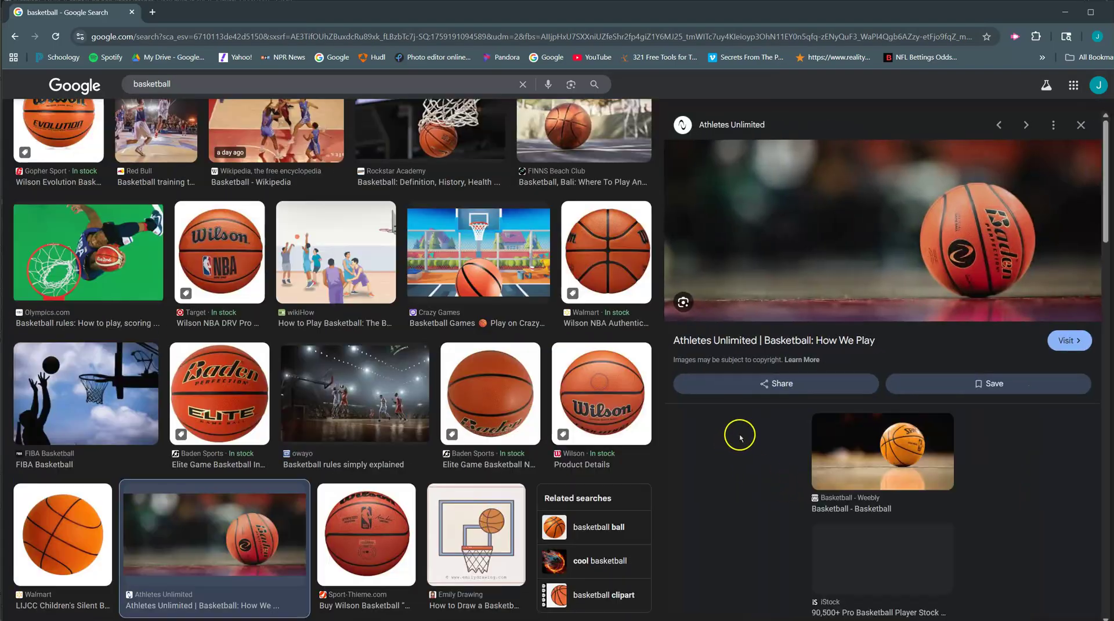
pyautogui.rightClick(845, 237)
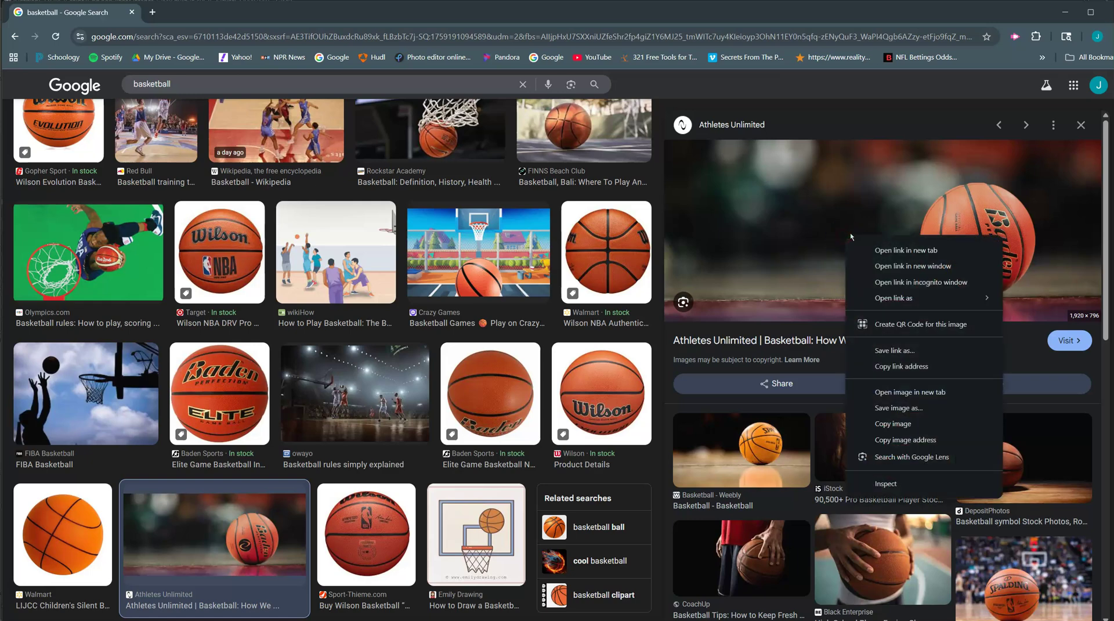
pyautogui.click(893, 423)
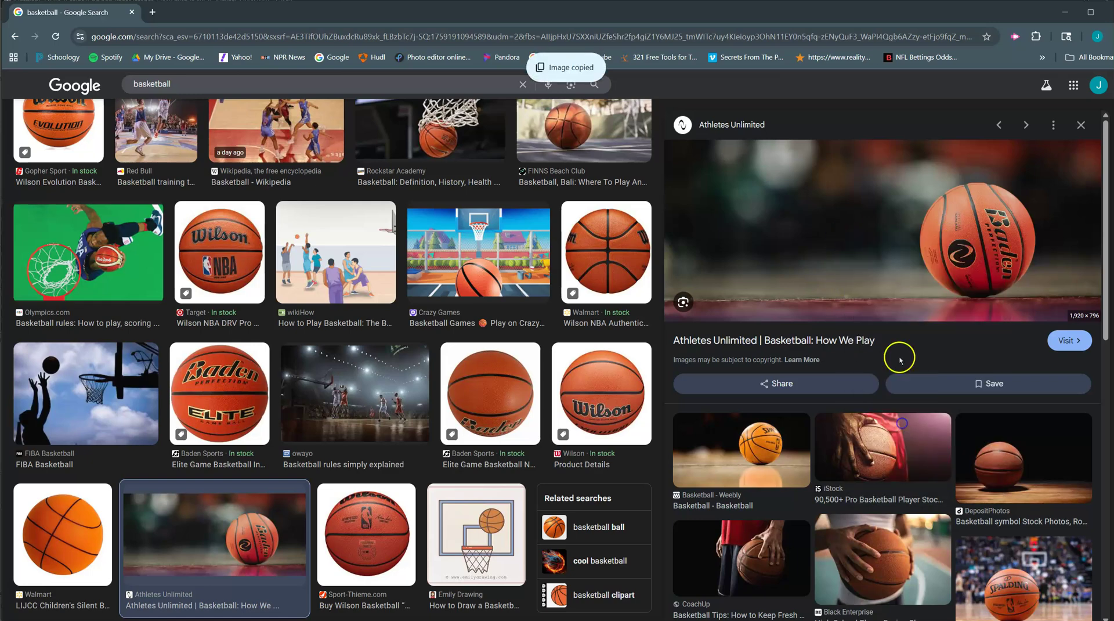
# Step: Switch back to GIMP and paste the copied basketball photo onto the blank canvas
pyautogui.hotkey('alt', 'Tab')
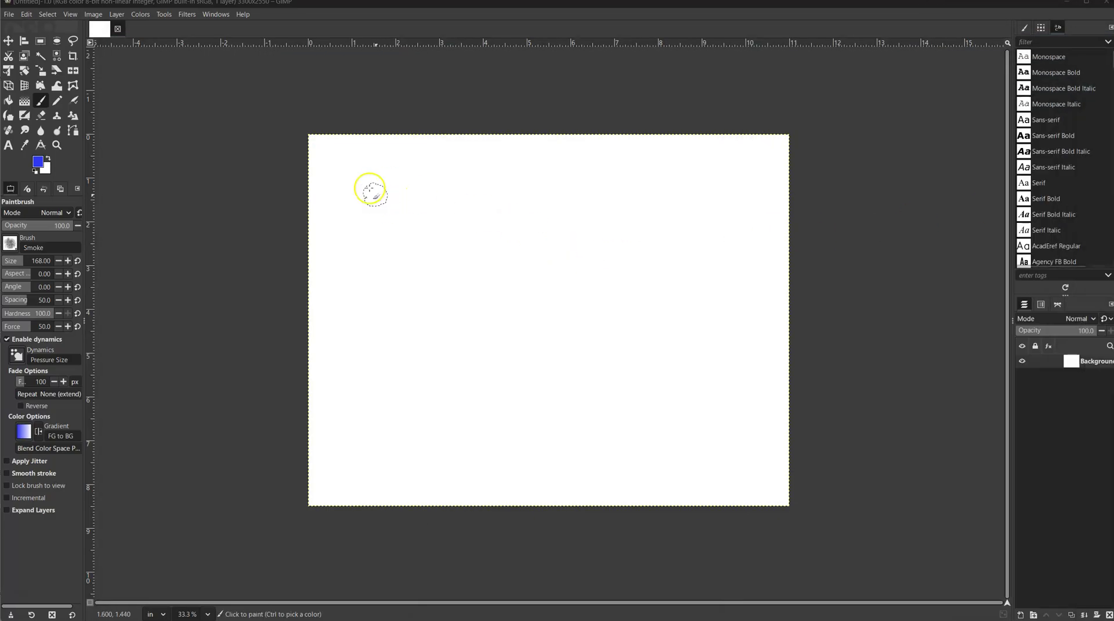
pyautogui.rightClick(391, 238)
pyautogui.moveTo(414, 244)
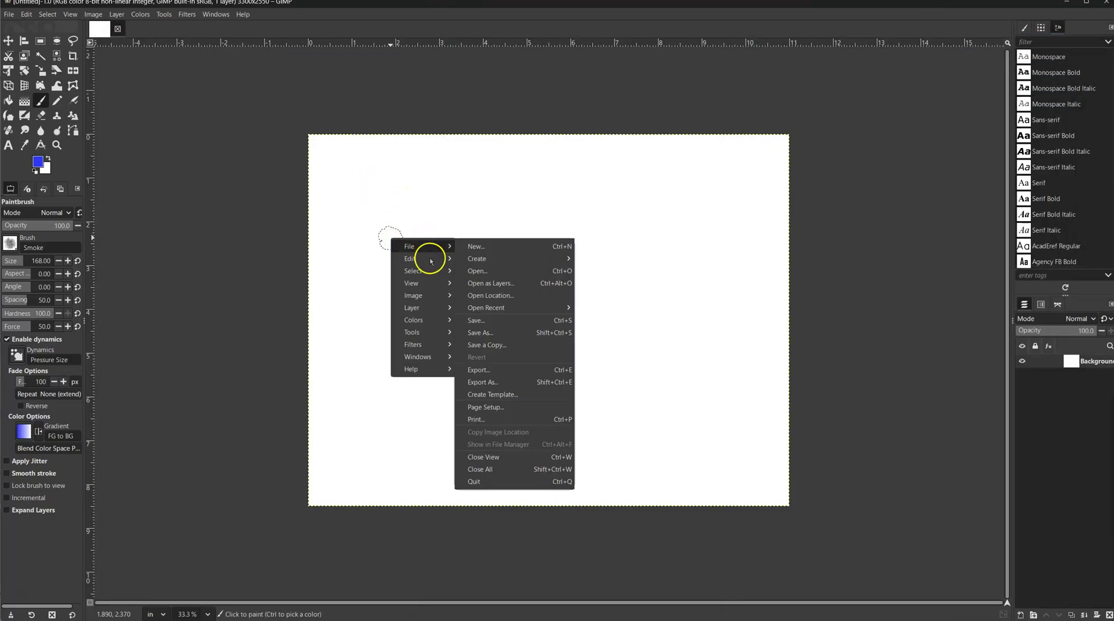
pyautogui.moveTo(426, 264)
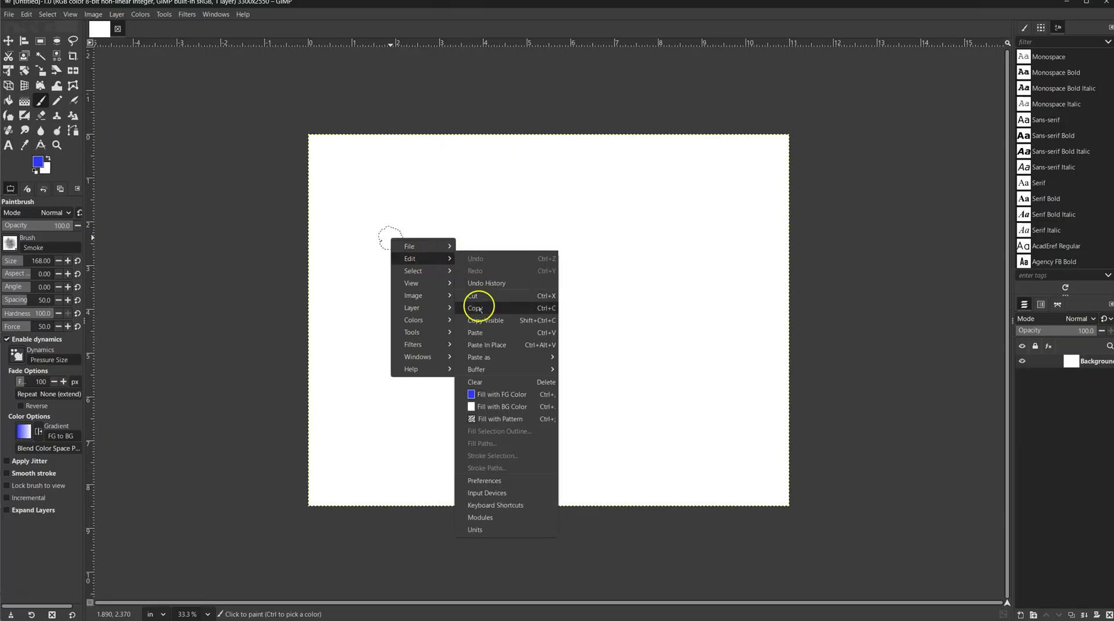
pyautogui.click(475, 332)
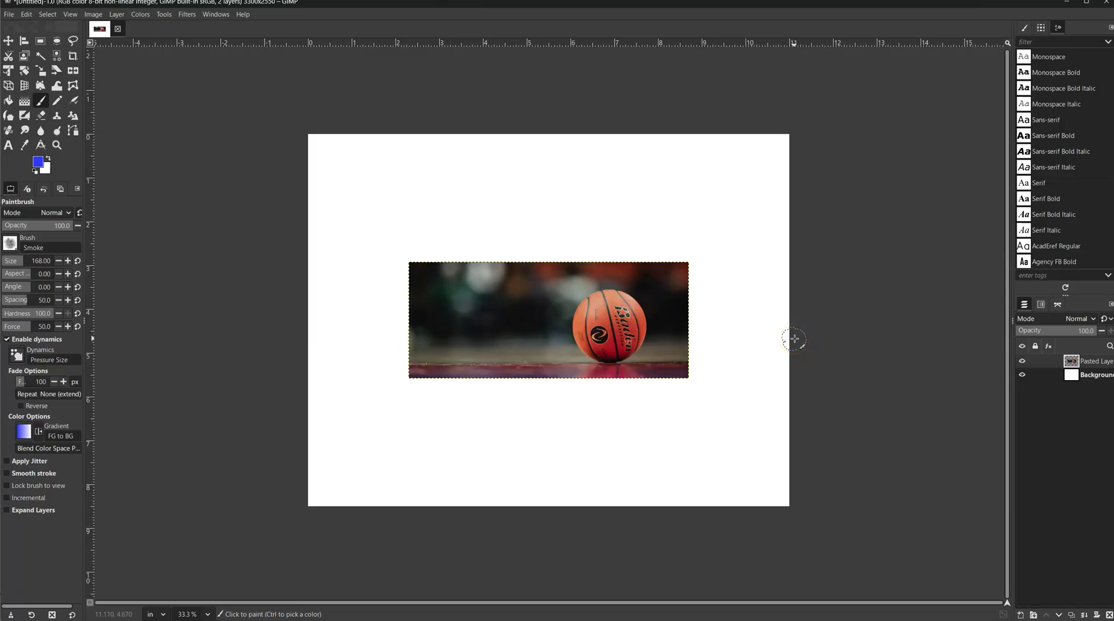
# Step: Start scaling the pasted layer and set the layer size unit to inches
pyautogui.click(116, 15)
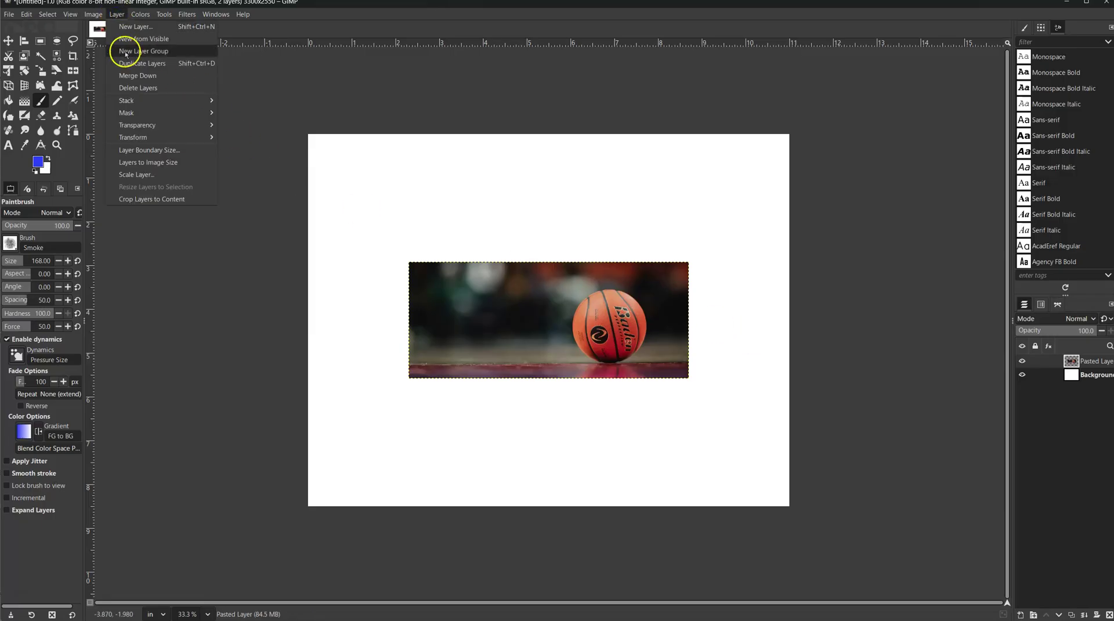
pyautogui.click(153, 177)
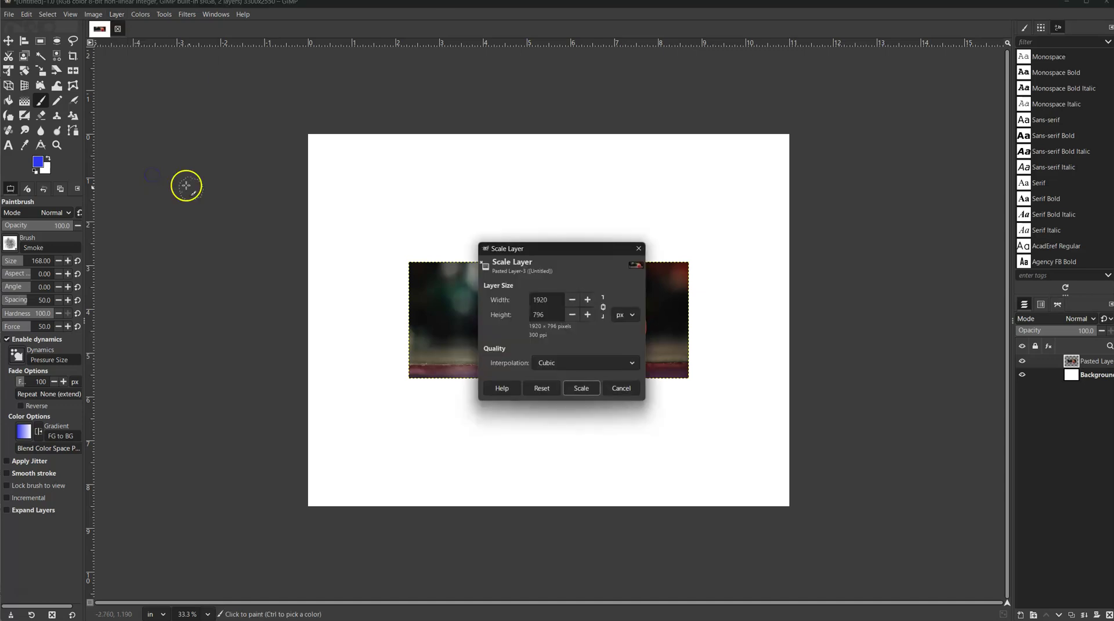
pyautogui.moveTo(566, 256); pyautogui.dragTo(257, 258)
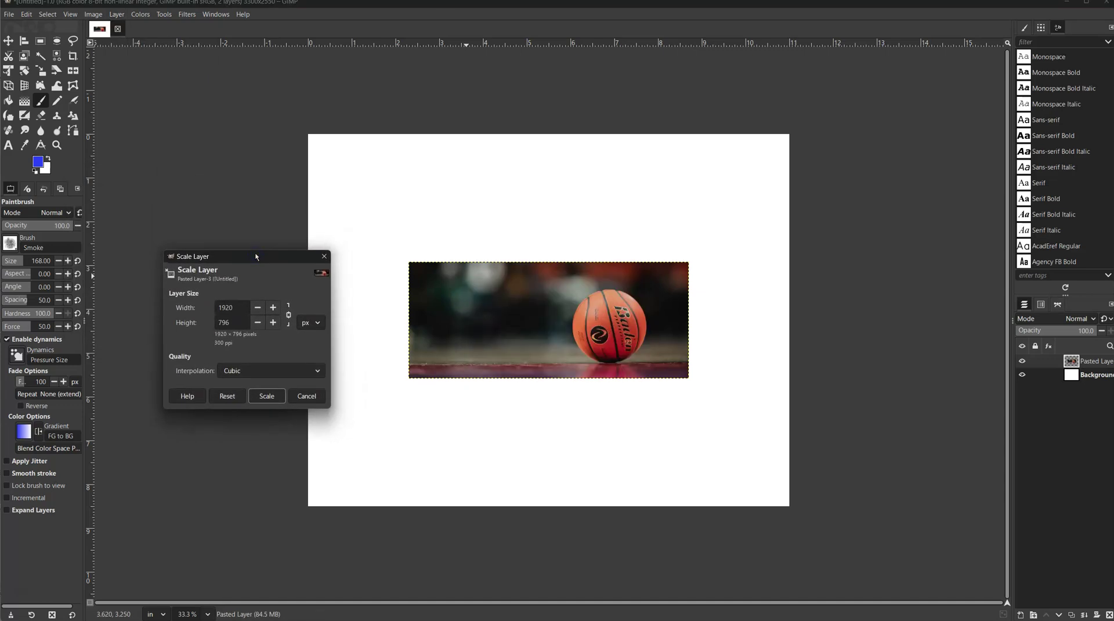
pyautogui.click(288, 318)
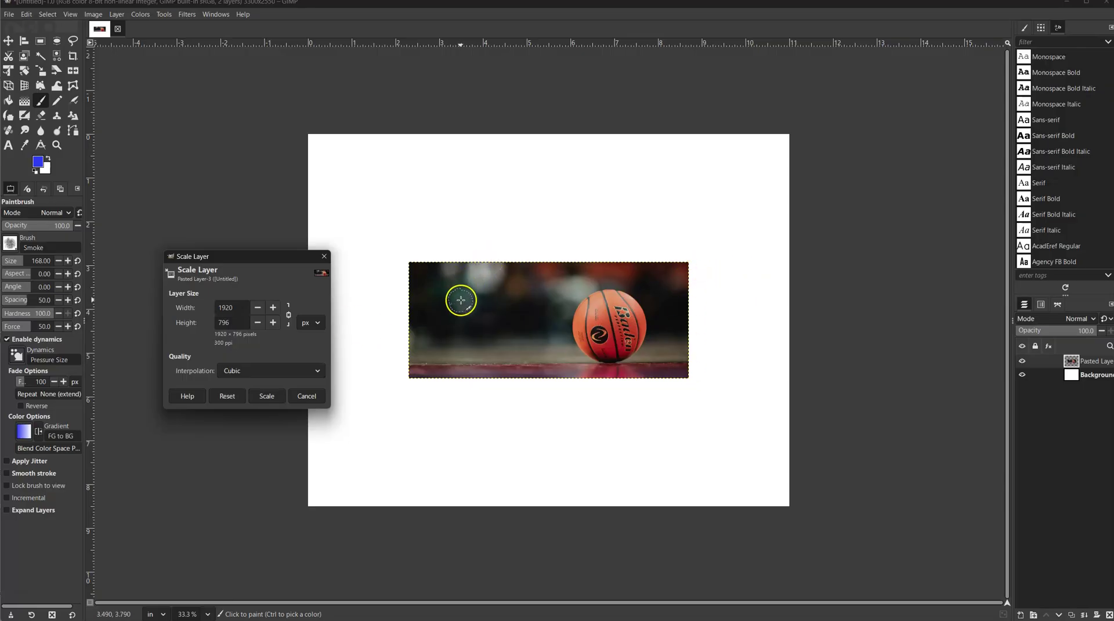
pyautogui.click(308, 324)
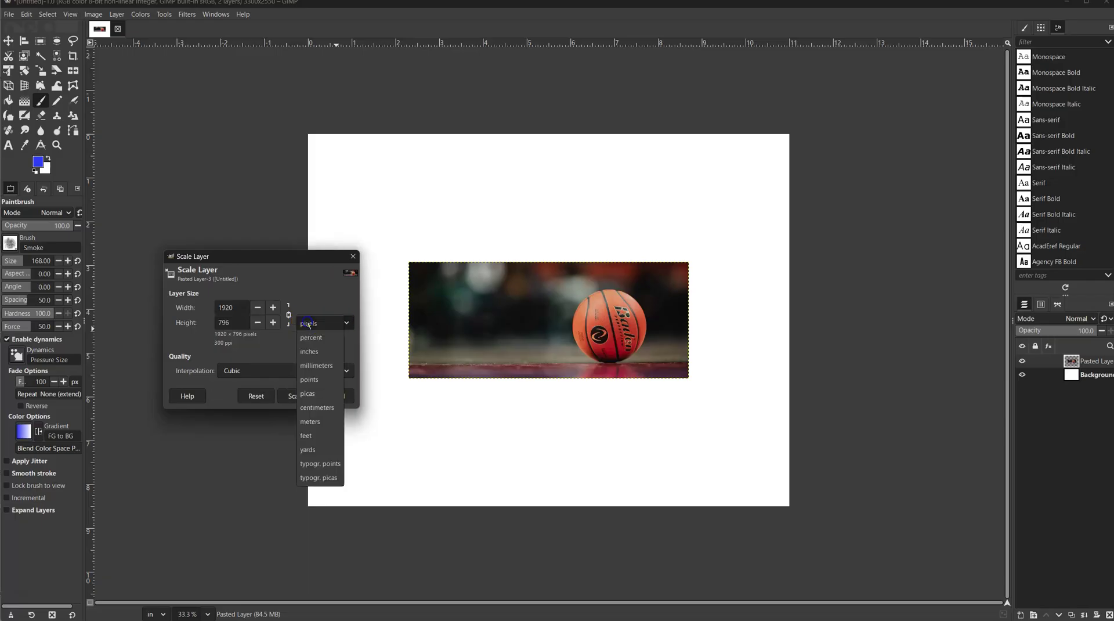
pyautogui.click(312, 354)
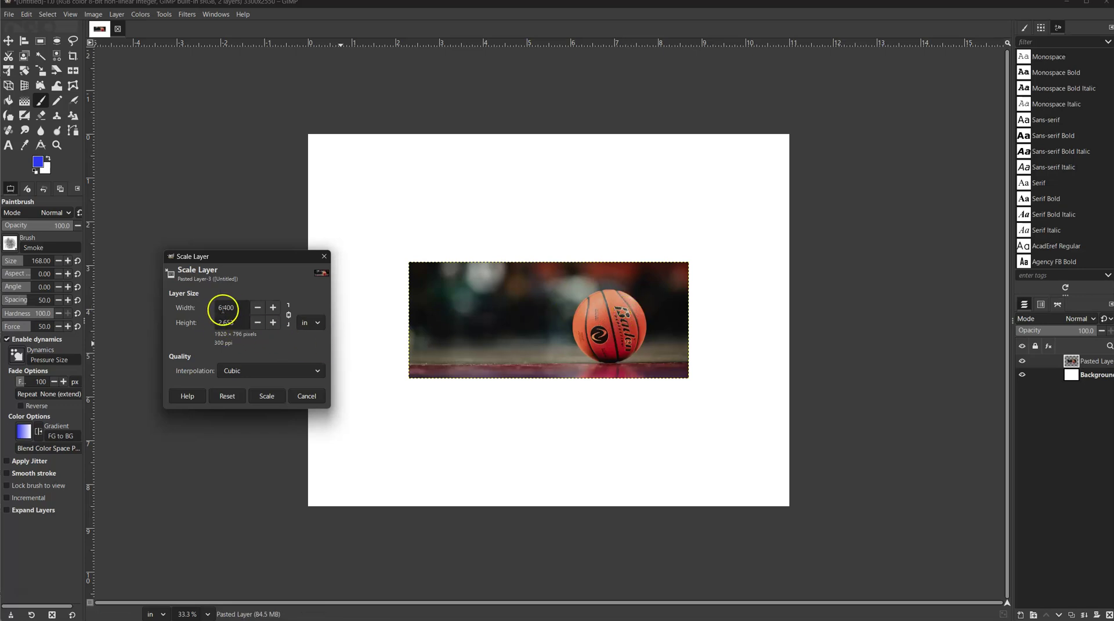
# Step: Set the pasted layer's width to 10 inches with its proportions linked and apply the scaling
pyautogui.moveTo(240, 308); pyautogui.dragTo(198, 309)
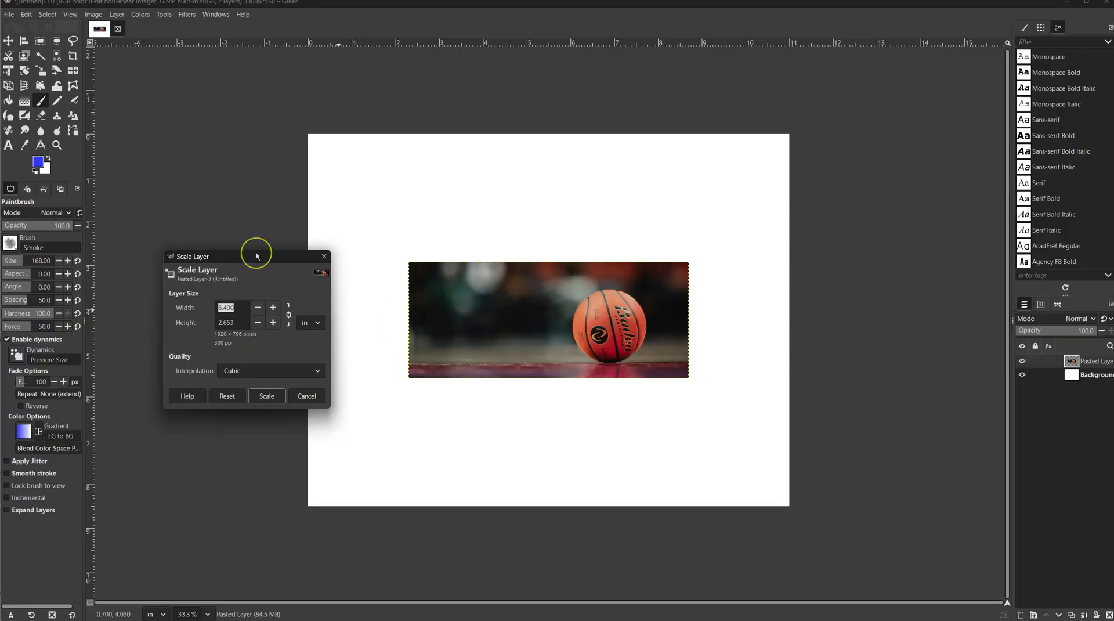
pyautogui.write('10')
pyautogui.press('Return')
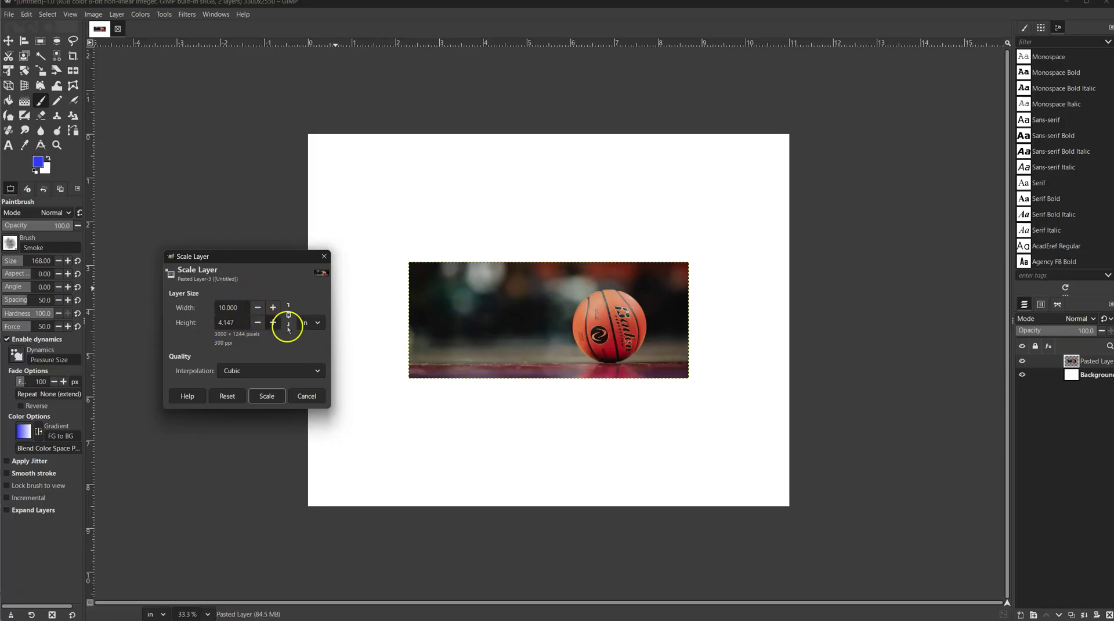
pyautogui.click(266, 394)
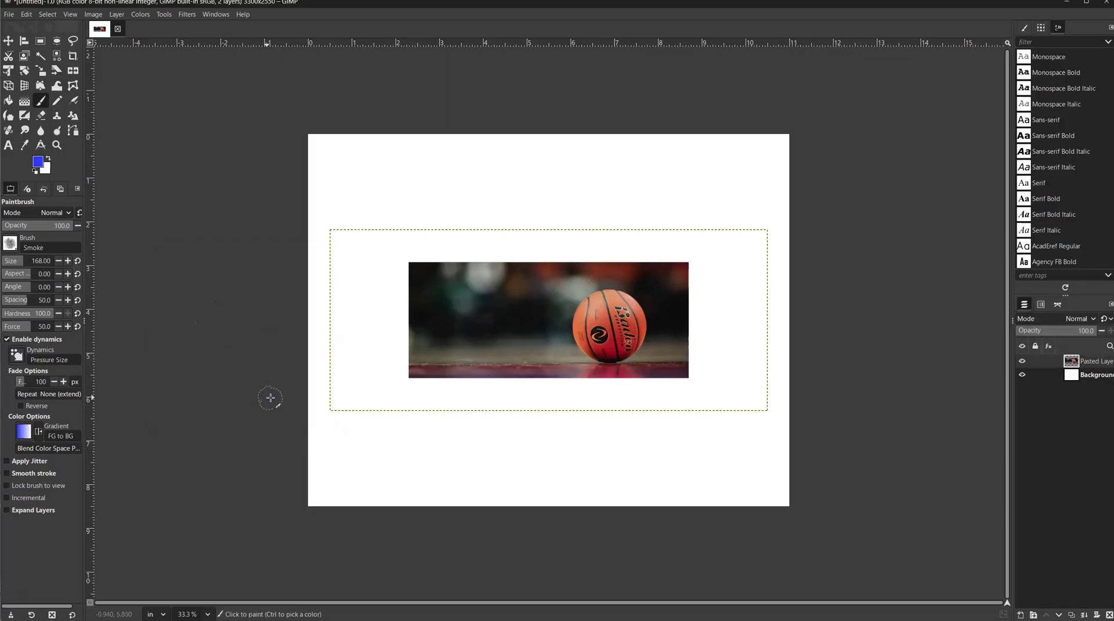
pyautogui.moveTo(271, 399)
pyautogui.mouseDown()
pyautogui.moveTo(646, 428)
pyautogui.moveTo(617, 446)
pyautogui.moveTo(673, 465)
pyautogui.moveTo(659, 429)
pyautogui.moveTo(652, 440)
pyautogui.moveTo(689, 423)
pyautogui.mouseUp()
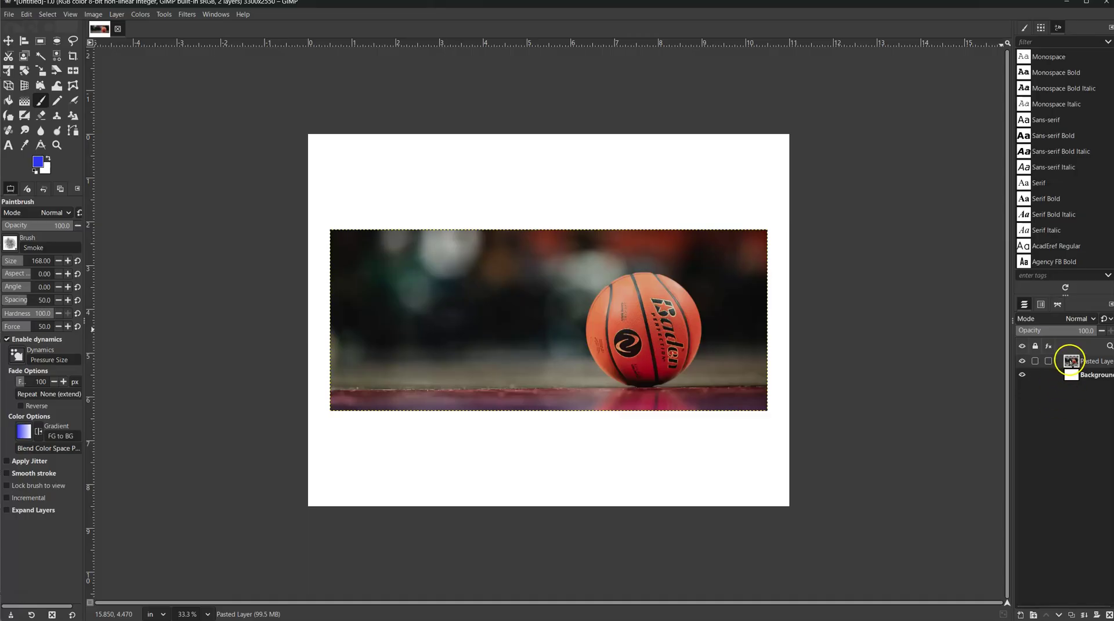
# Step: Rename the pasted basketball layer to "Bball" in its layer attributes
pyautogui.rightClick(1071, 362)
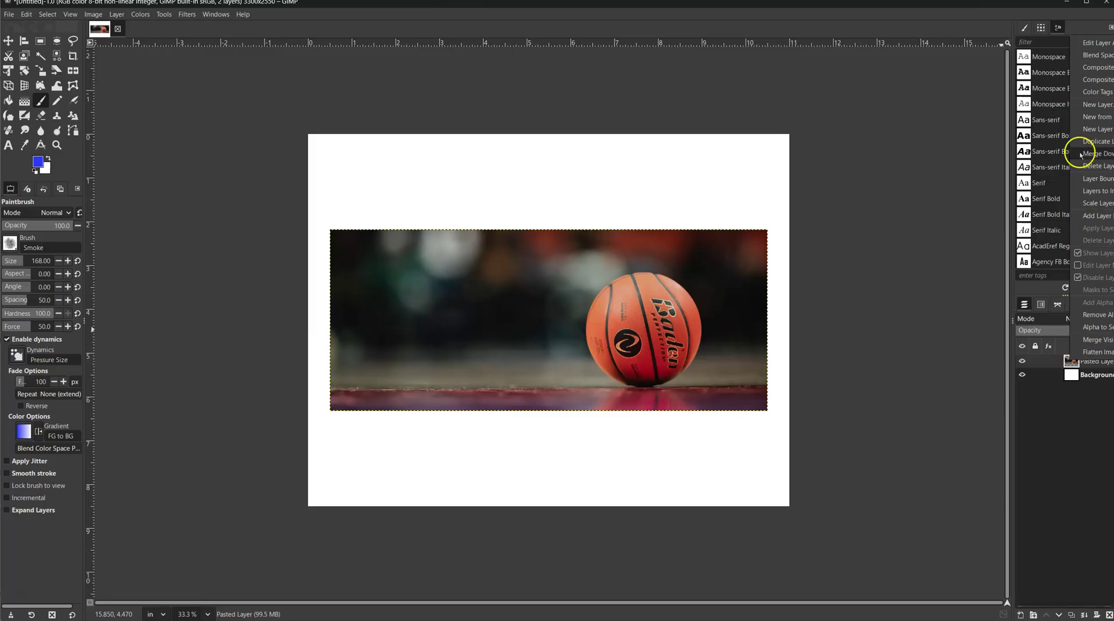
pyautogui.click(1095, 43)
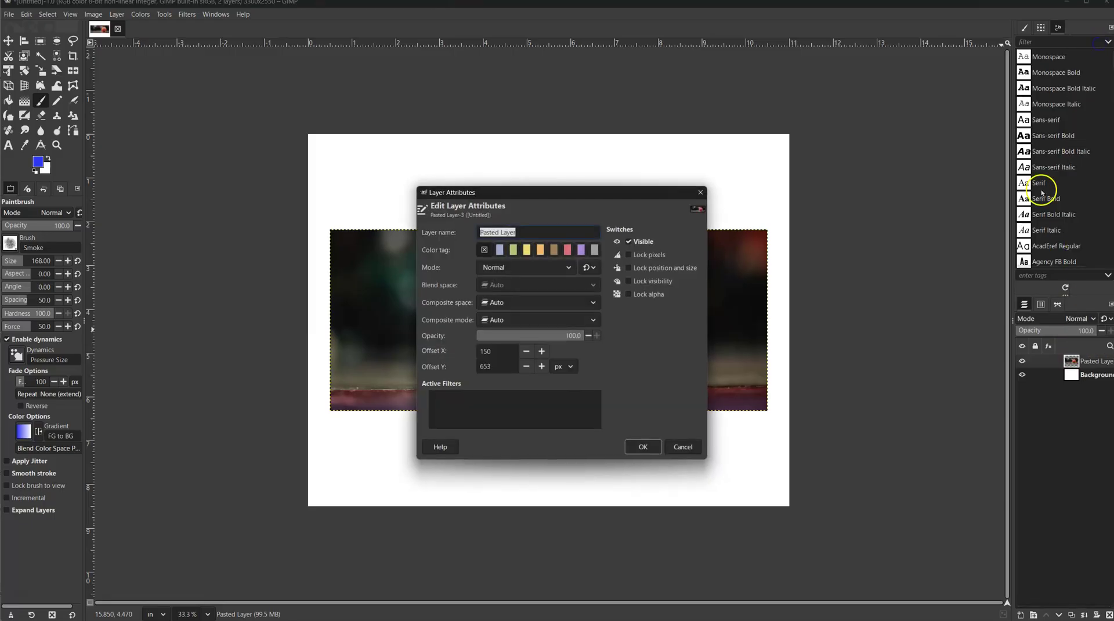
pyautogui.write('Bball')
pyautogui.press('Return')
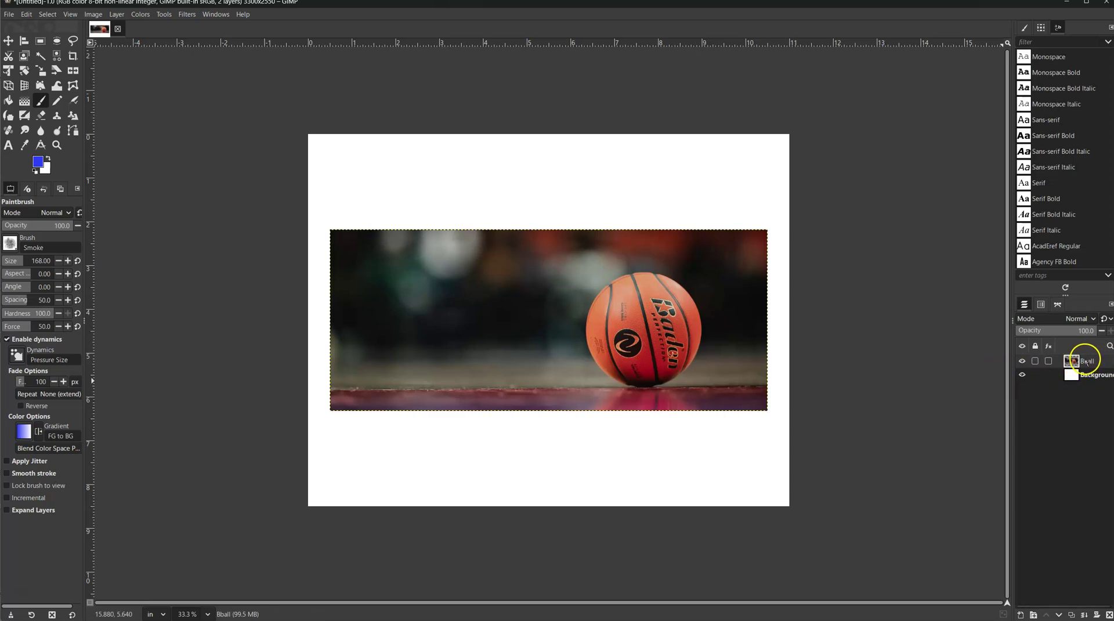
pyautogui.moveTo(1087, 381)
pyautogui.mouseDown()
pyautogui.moveTo(1085, 358)
pyautogui.moveTo(1084, 377)
pyautogui.moveTo(1080, 367)
pyautogui.mouseUp()
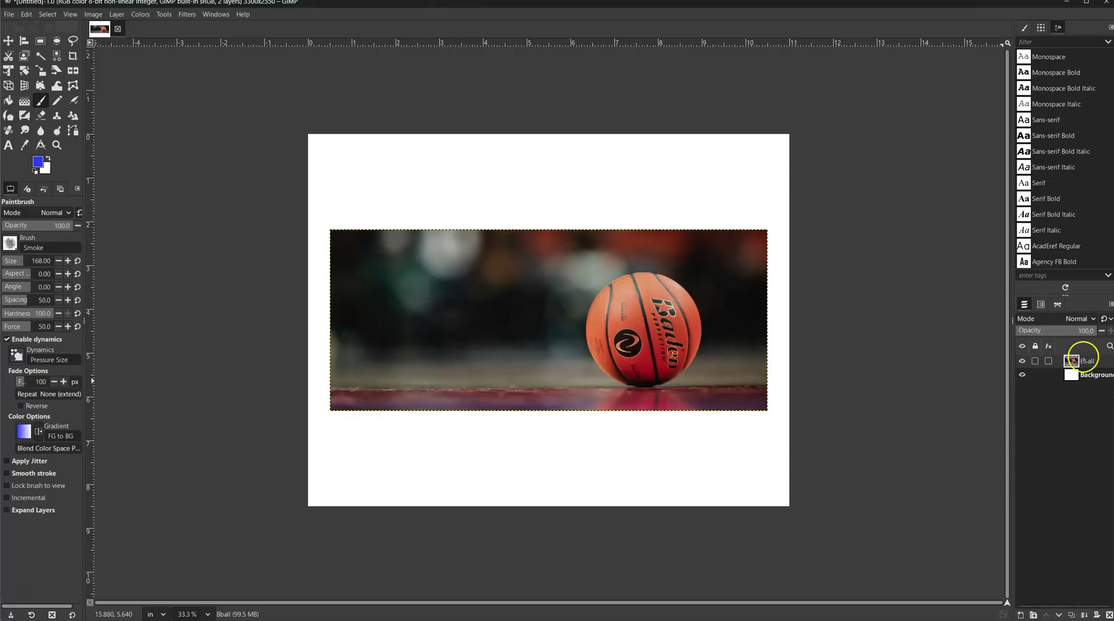